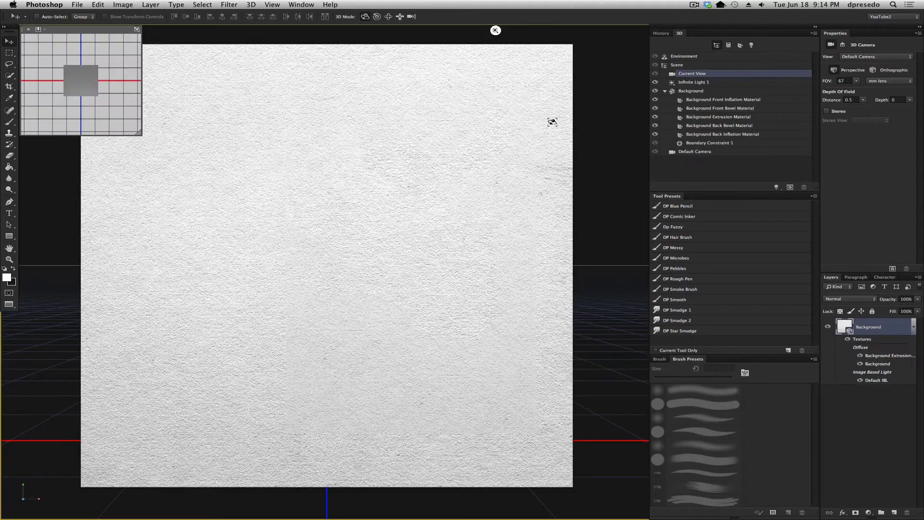
- Orbit to view the slab's dark side, then restore the default front-on camera
{"action": "left_click_drag", "start_coordinate": [572, 51], "coordinate": [404, 47]}
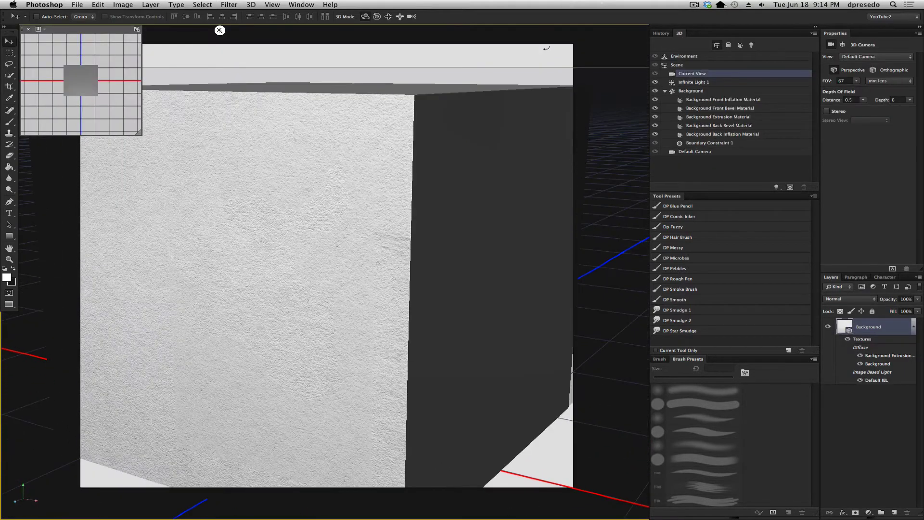
{"action": "left_click", "coordinate": [99, 4]}
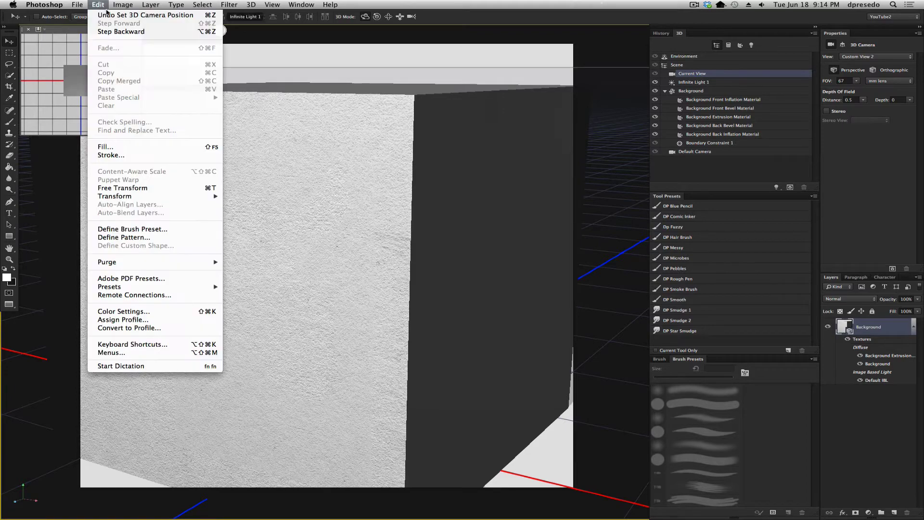
{"action": "left_click", "coordinate": [144, 10]}
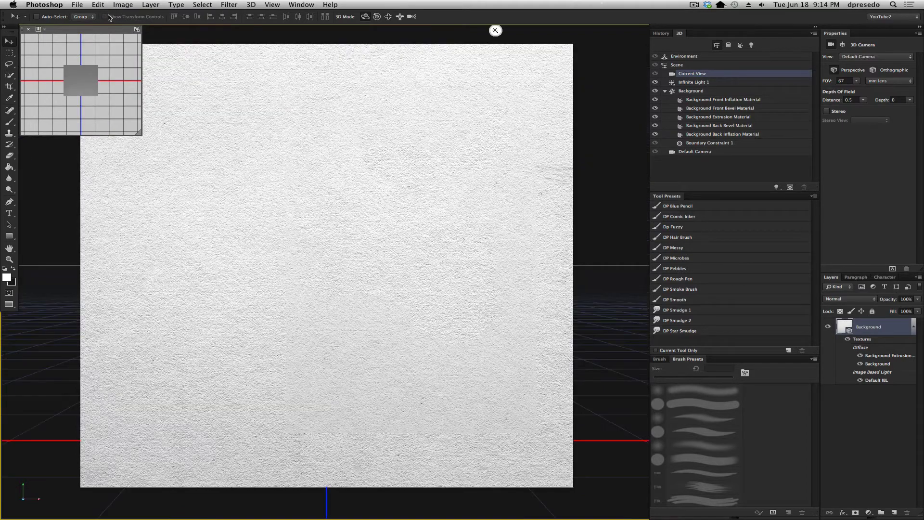
{"action": "left_click", "coordinate": [293, 98]}
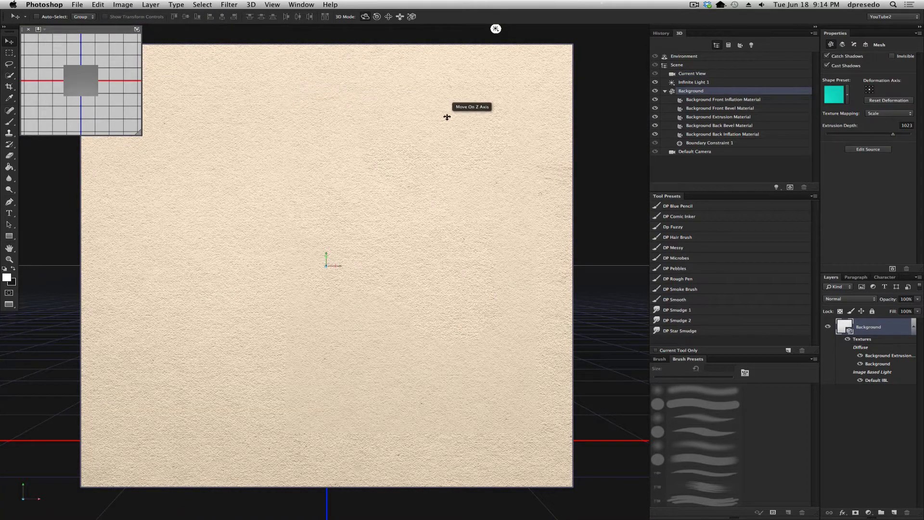
{"action": "left_click", "coordinate": [577, 76]}
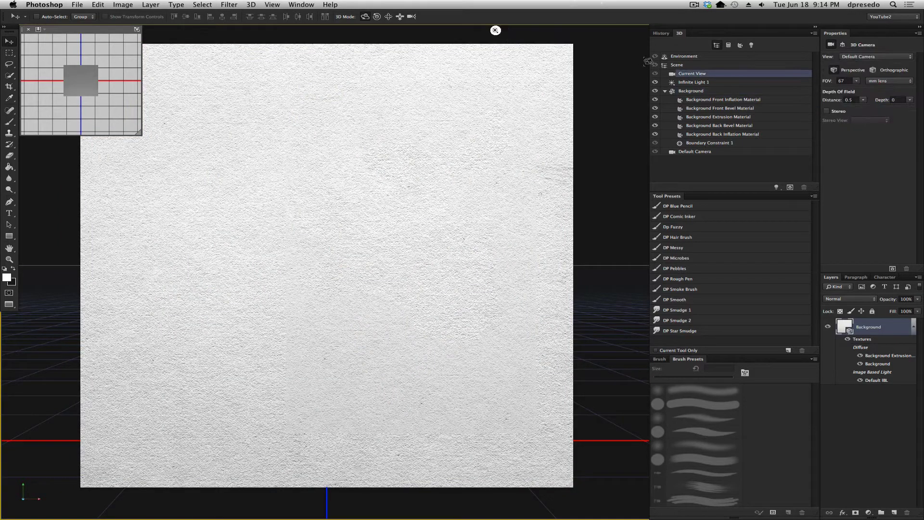
- Turn off the environment's image-based lighting, re-aim Infinite Light 1 across the concrete, and take the Brush tool
{"action": "left_click", "coordinate": [691, 57]}
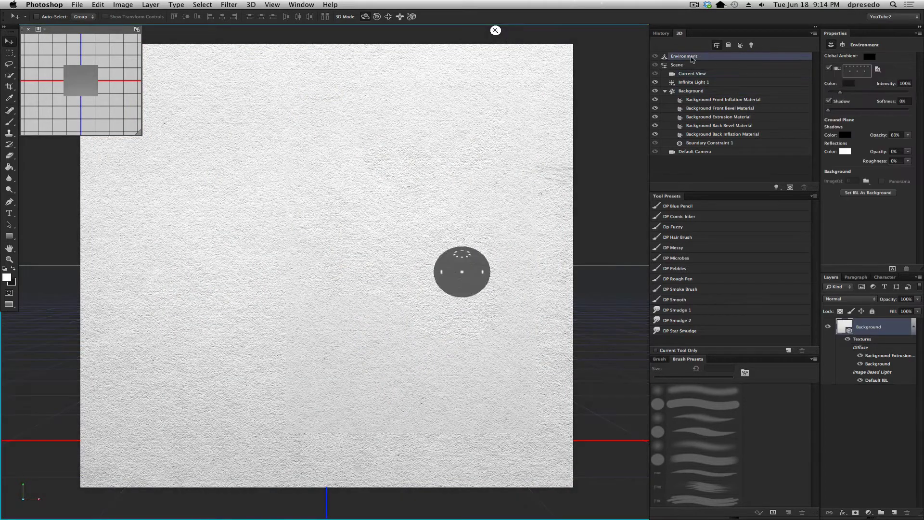
{"action": "left_click", "coordinate": [828, 69]}
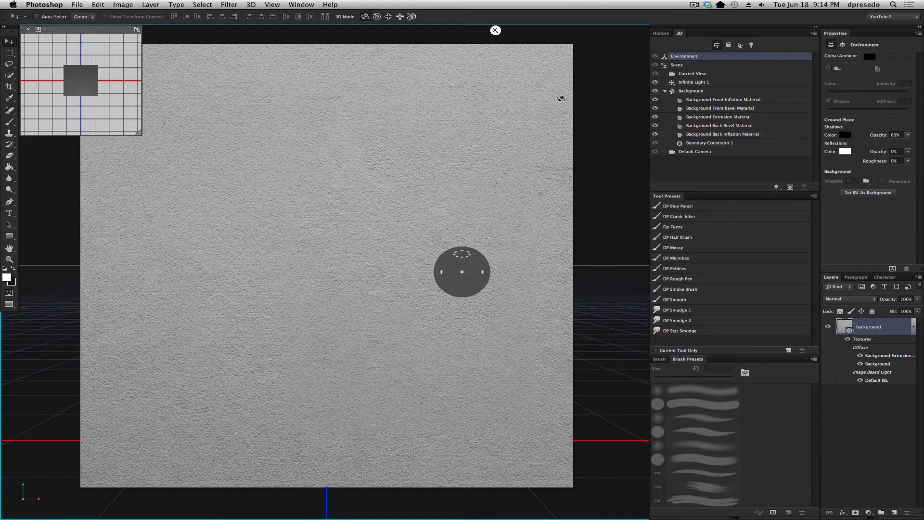
{"action": "left_click", "coordinate": [496, 30]}
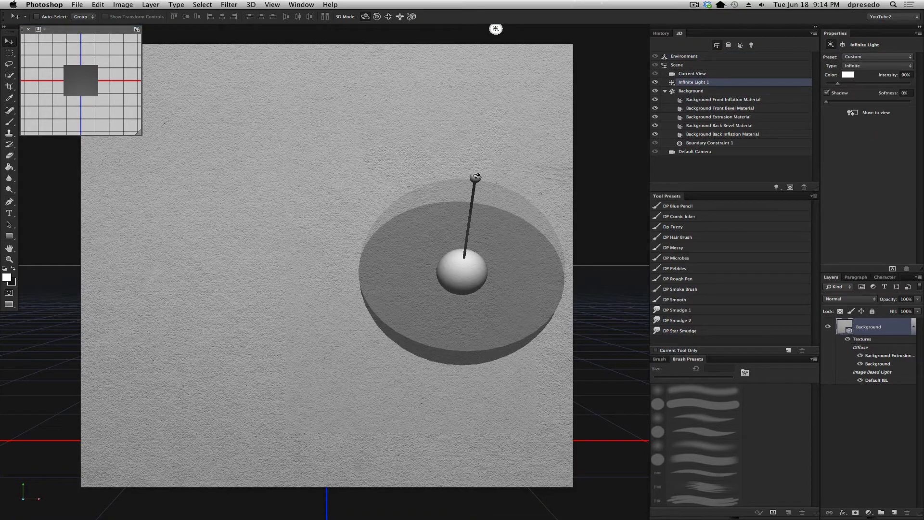
{"action": "left_click_drag", "start_coordinate": [476, 177], "coordinate": [485, 177]}
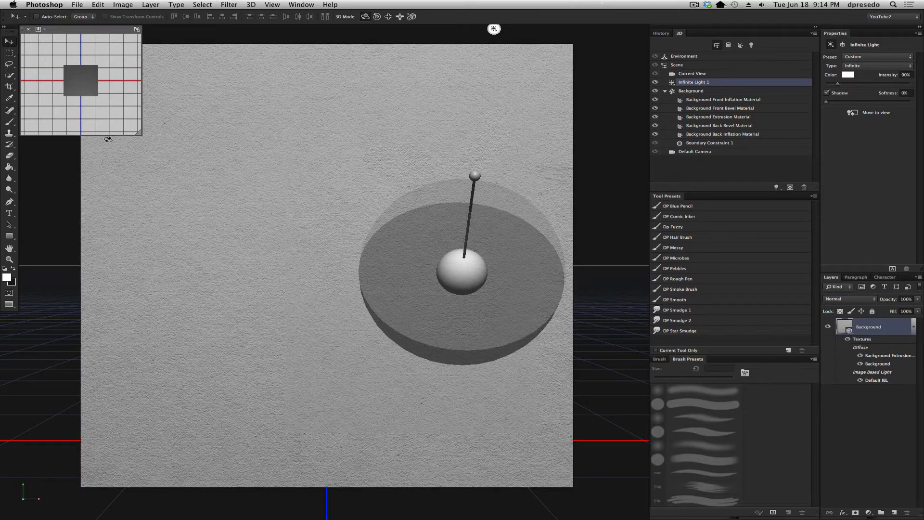
{"action": "left_click", "coordinate": [9, 123]}
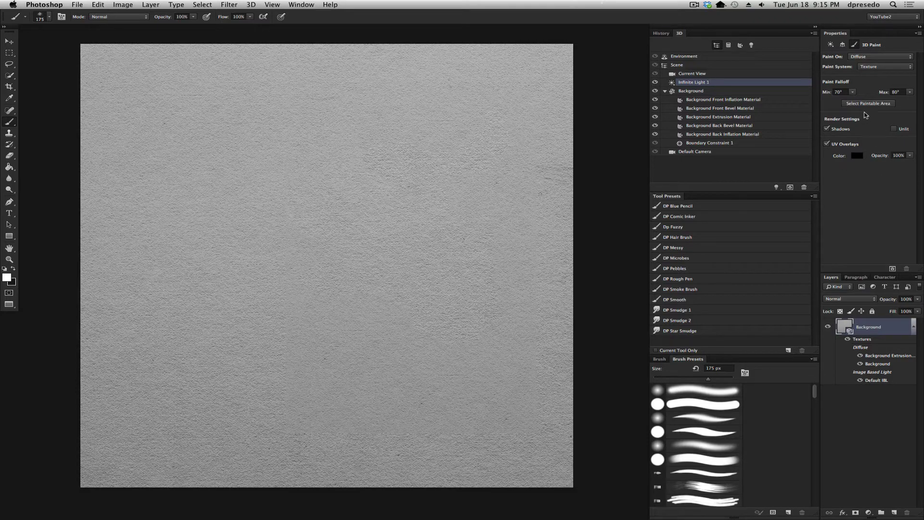
- Set Paint On to Bump, check the paint target texture, and dab a splatter top right to trigger the Bump prompt
{"action": "left_click", "coordinate": [861, 58]}
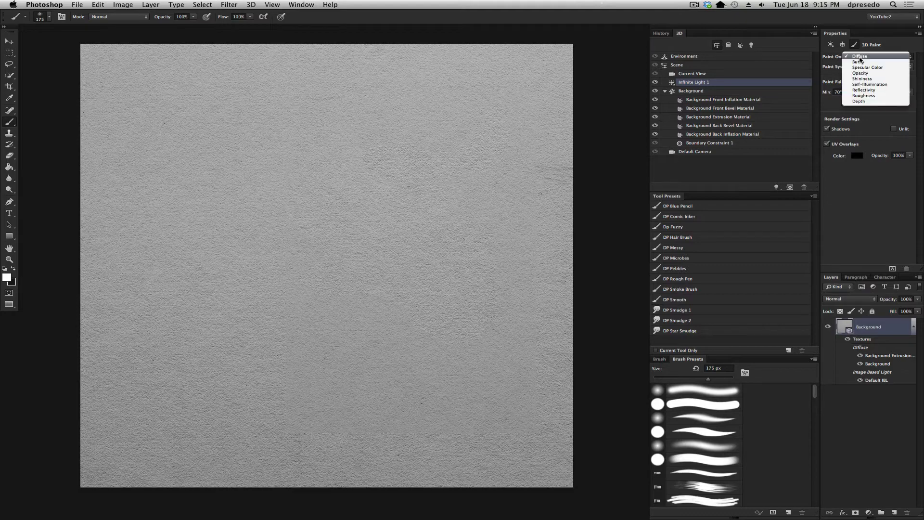
{"action": "left_click", "coordinate": [857, 66]}
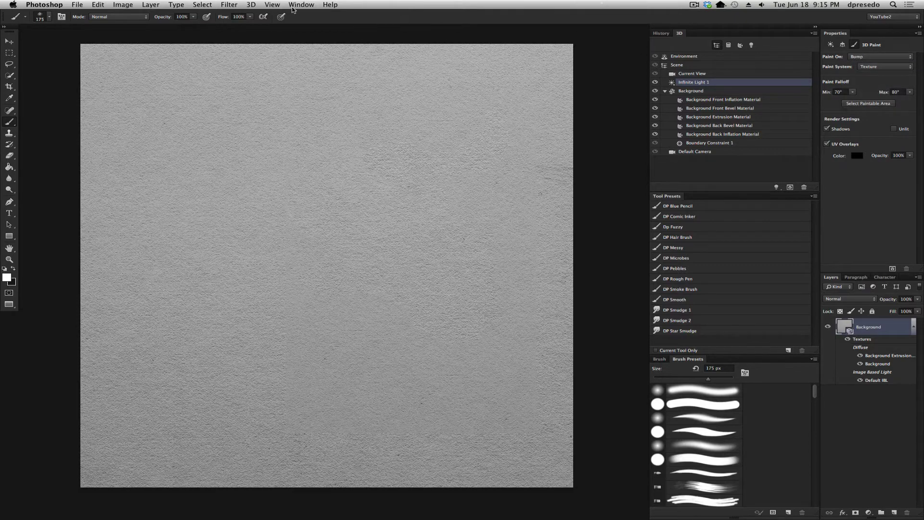
{"action": "left_click", "coordinate": [251, 4]}
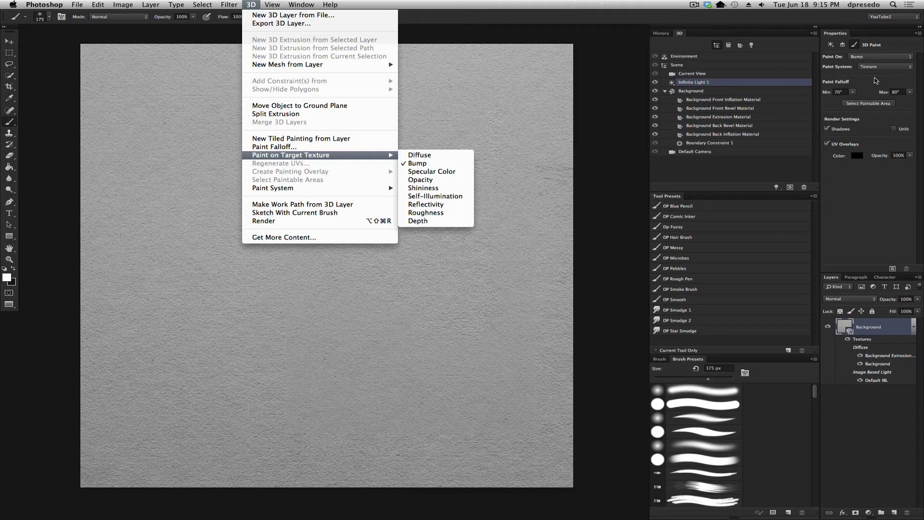
{"action": "left_click", "coordinate": [489, 61]}
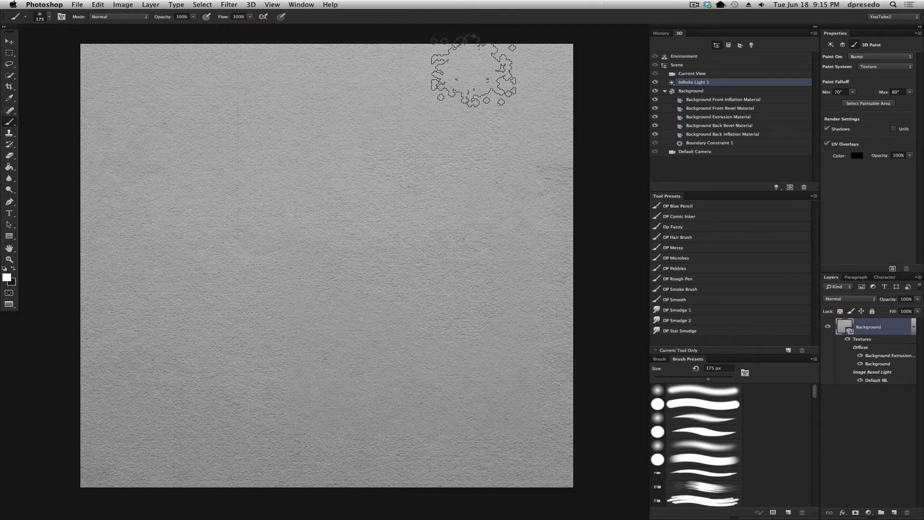
{"action": "left_click", "coordinate": [415, 126]}
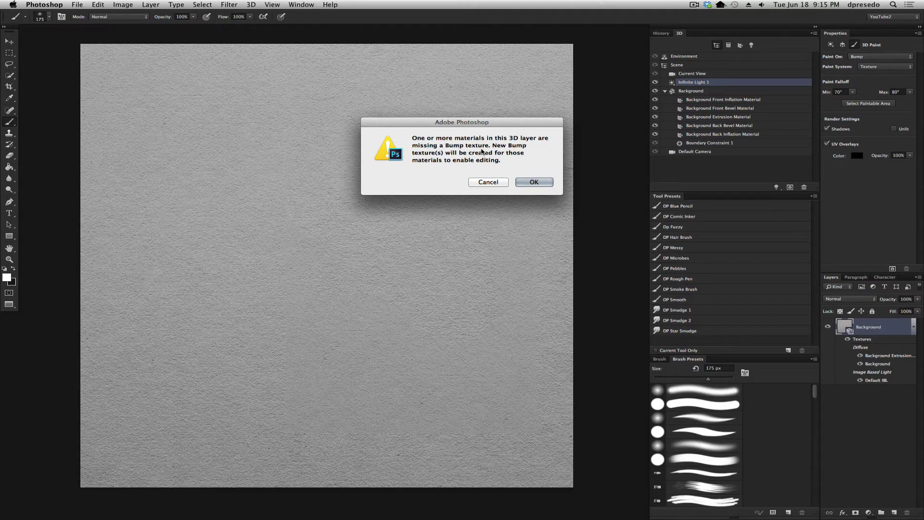
- Accept and confirm the new Bump texture, then reset colours with white as foreground
{"action": "left_click", "coordinate": [529, 183]}
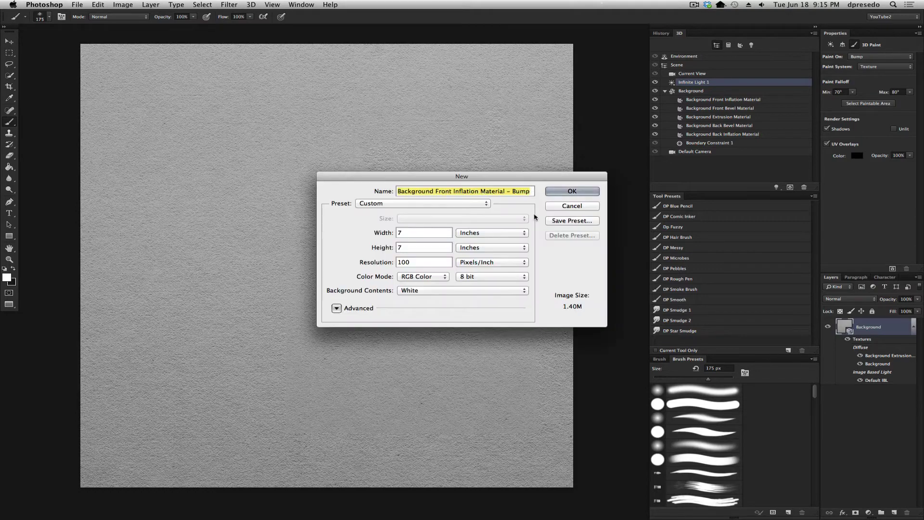
{"action": "left_click", "coordinate": [566, 190]}
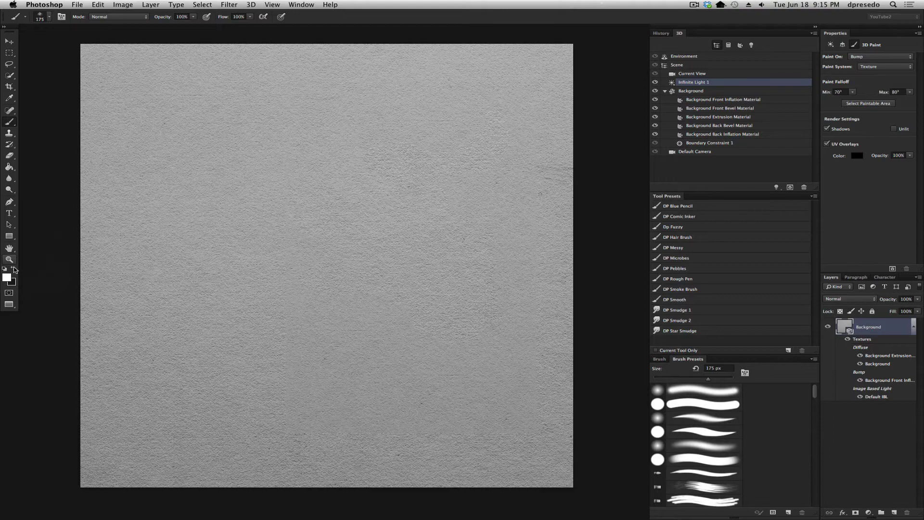
{"action": "left_click", "coordinate": [5, 269]}
{"action": "left_click", "coordinate": [13, 268]}
- Open the Bump texture as its own document, switch to black, and close it via the save prompt
{"action": "double_click", "coordinate": [884, 381]}
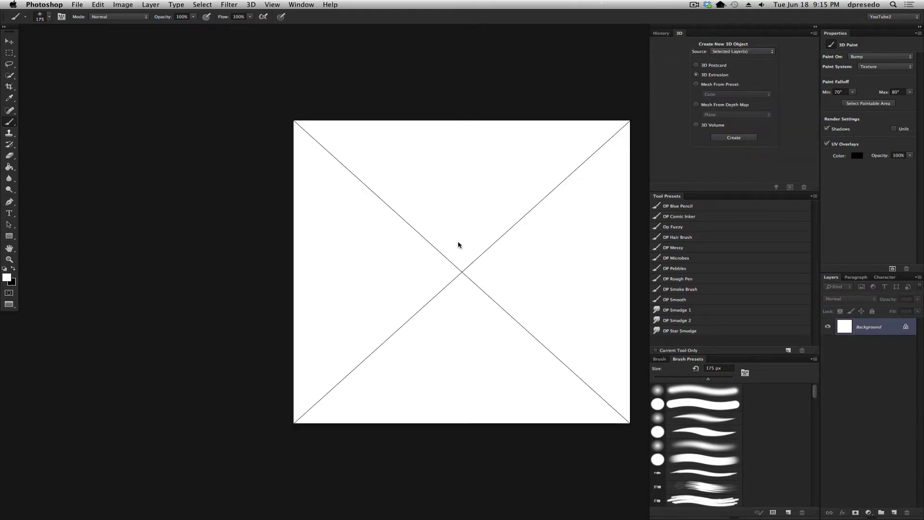
{"action": "key", "text": "x"}
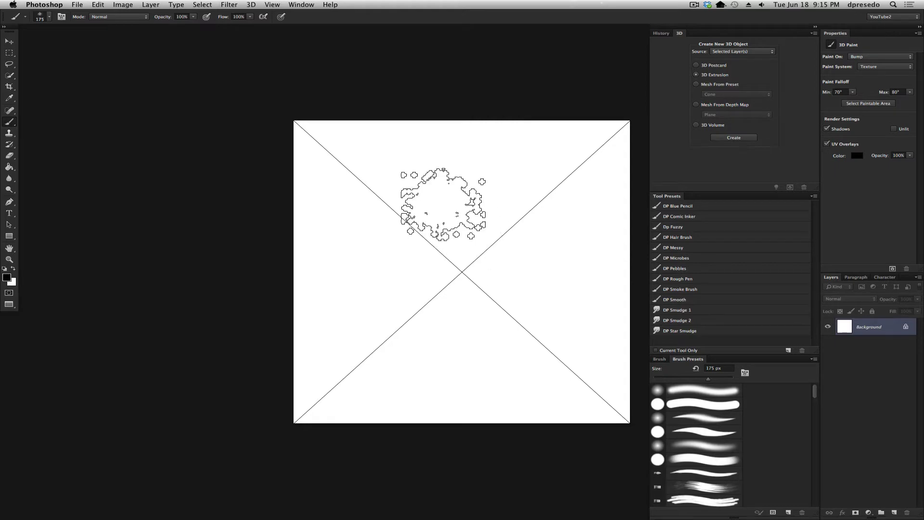
{"action": "key", "text": "super+w"}
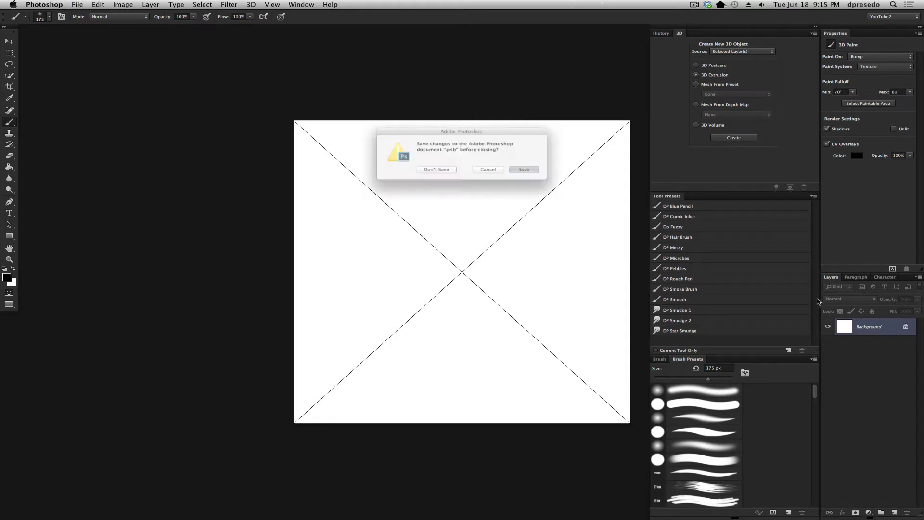
{"action": "left_click", "coordinate": [430, 176]}
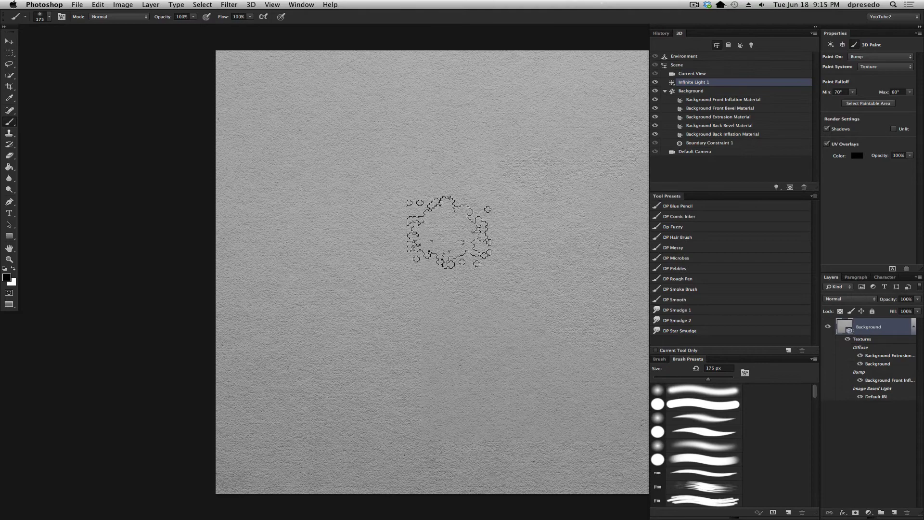
- Paint a raised oval splatter ring, then tile the Bump texture document beside the 3D view
{"action": "mouse_move", "coordinate": [312, 234]}
{"action": "left_mouse_down"}
{"action": "mouse_move", "coordinate": [235, 218]}
{"action": "mouse_move", "coordinate": [246, 284]}
{"action": "mouse_move", "coordinate": [339, 293]}
{"action": "mouse_move", "coordinate": [368, 226]}
{"action": "mouse_move", "coordinate": [310, 191]}
{"action": "mouse_move", "coordinate": [407, 143]}
{"action": "mouse_move", "coordinate": [437, 169]}
{"action": "mouse_move", "coordinate": [462, 230]}
{"action": "mouse_move", "coordinate": [459, 303]}
{"action": "mouse_move", "coordinate": [395, 325]}
{"action": "mouse_move", "coordinate": [363, 357]}
{"action": "mouse_move", "coordinate": [241, 346]}
{"action": "mouse_move", "coordinate": [213, 314]}
{"action": "mouse_move", "coordinate": [176, 201]}
{"action": "mouse_move", "coordinate": [201, 180]}
{"action": "mouse_move", "coordinate": [289, 159]}
{"action": "mouse_move", "coordinate": [399, 189]}
{"action": "mouse_move", "coordinate": [174, 264]}
{"action": "mouse_move", "coordinate": [147, 256]}
{"action": "mouse_move", "coordinate": [320, 164]}
{"action": "left_mouse_up"}
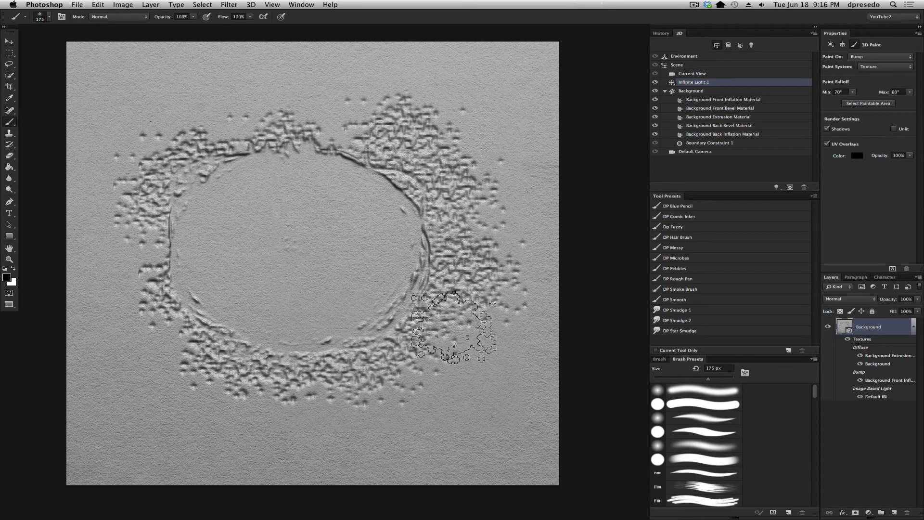
{"action": "double_click", "coordinate": [874, 381]}
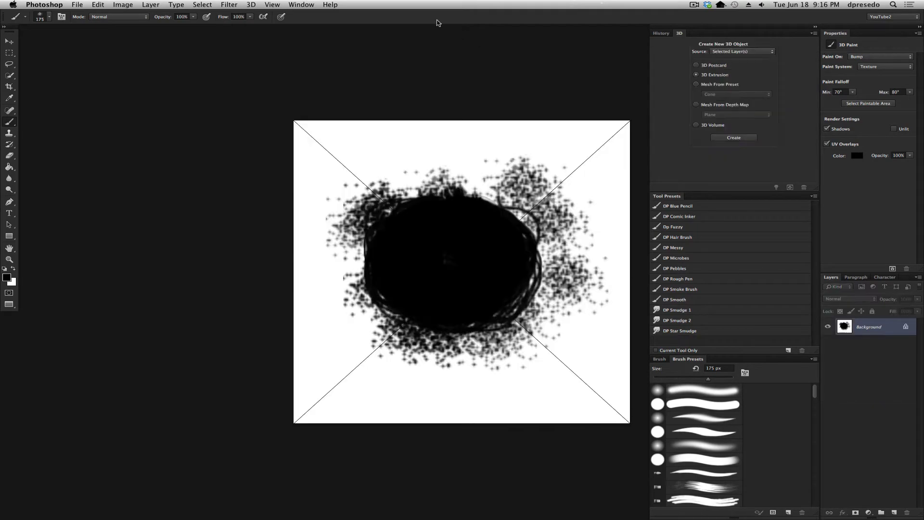
{"action": "left_click", "coordinate": [300, 6]}
{"action": "mouse_move", "coordinate": [308, 20]}
{"action": "left_click", "coordinate": [394, 19]}
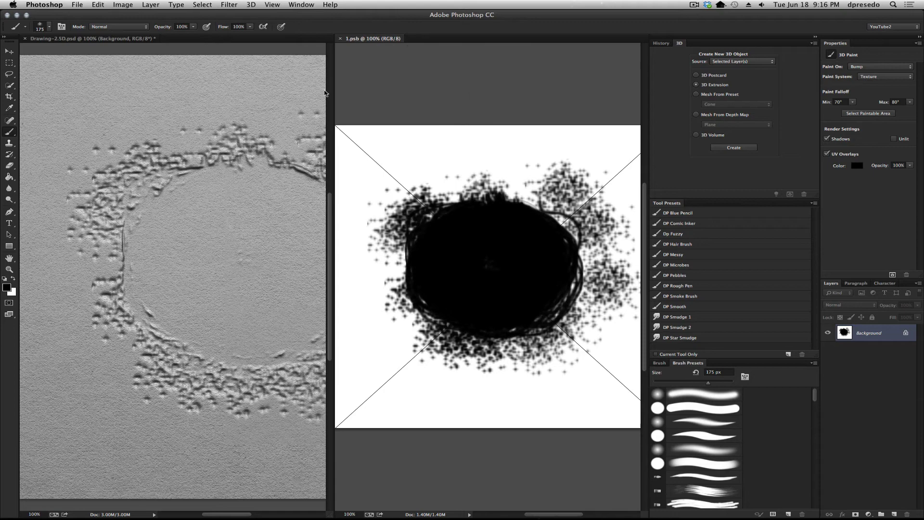
- Add splatter across the top and lower left, then flatten the ring's left part with white
{"action": "mouse_move", "coordinate": [226, 96]}
{"action": "left_mouse_down"}
{"action": "mouse_move", "coordinate": [104, 98]}
{"action": "mouse_move", "coordinate": [102, 129]}
{"action": "left_mouse_up"}
{"action": "left_click", "coordinate": [97, 347]}
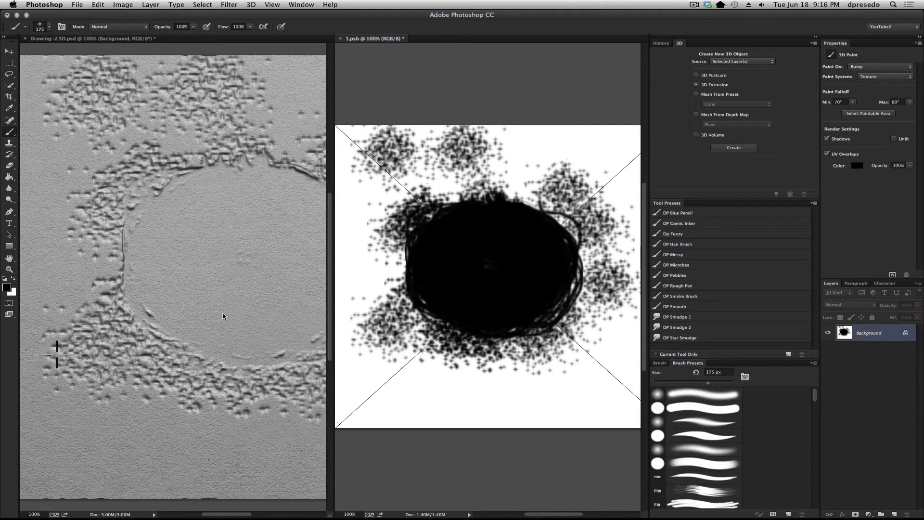
{"action": "key", "text": "x"}
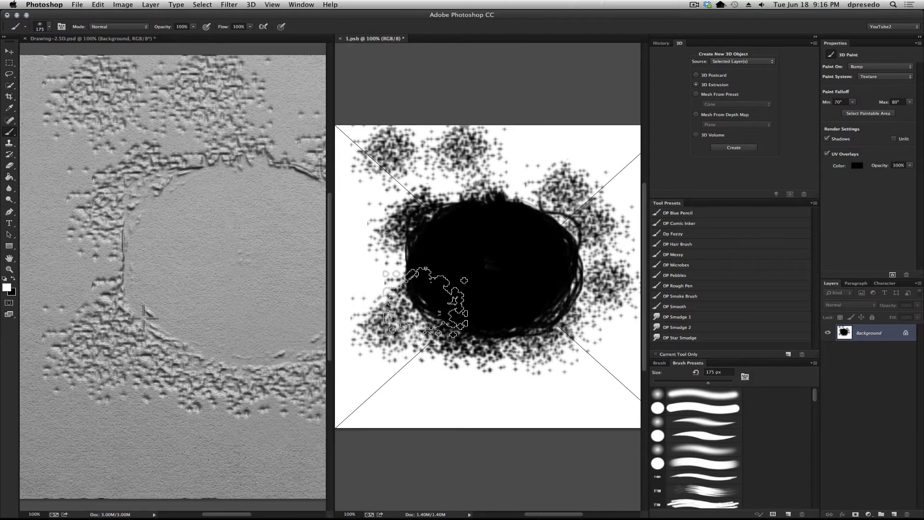
{"action": "left_click", "coordinate": [154, 292]}
{"action": "mouse_move", "coordinate": [154, 292]}
{"action": "left_mouse_down"}
{"action": "mouse_move", "coordinate": [160, 260]}
{"action": "mouse_move", "coordinate": [187, 273]}
{"action": "mouse_move", "coordinate": [205, 253]}
{"action": "mouse_move", "coordinate": [180, 246]}
{"action": "mouse_move", "coordinate": [178, 232]}
{"action": "mouse_move", "coordinate": [162, 227]}
{"action": "mouse_move", "coordinate": [163, 213]}
{"action": "mouse_move", "coordinate": [189, 209]}
{"action": "mouse_move", "coordinate": [199, 218]}
{"action": "mouse_move", "coordinate": [146, 237]}
{"action": "mouse_move", "coordinate": [151, 265]}
{"action": "mouse_move", "coordinate": [189, 302]}
{"action": "mouse_move", "coordinate": [270, 256]}
{"action": "mouse_move", "coordinate": [308, 298]}
{"action": "mouse_move", "coordinate": [319, 223]}
{"action": "left_mouse_up"}
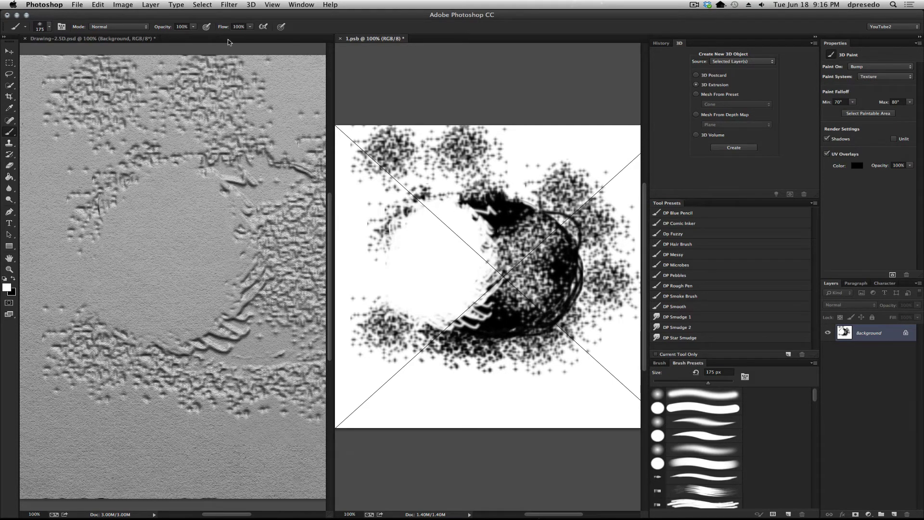
- Return to the 3D relief document and save and close the 1.psb bump texture
{"action": "left_click", "coordinate": [101, 39]}
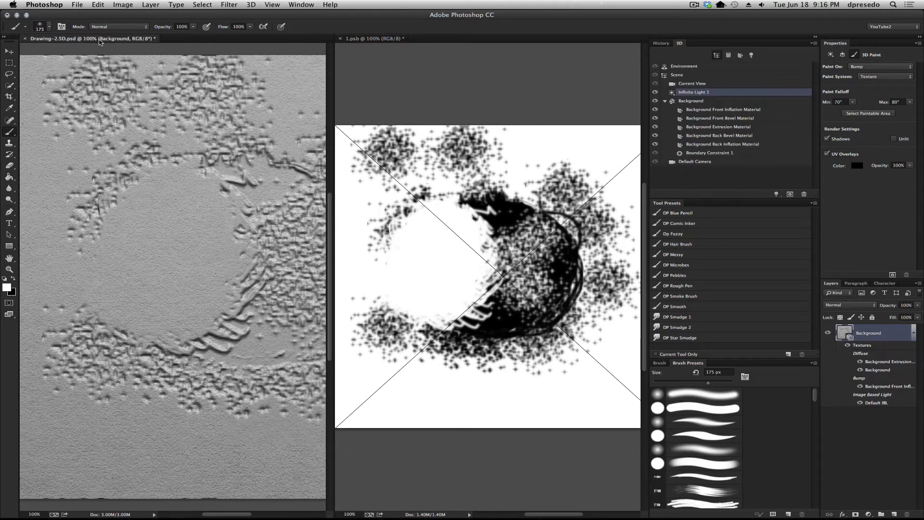
{"action": "left_click", "coordinate": [341, 39]}
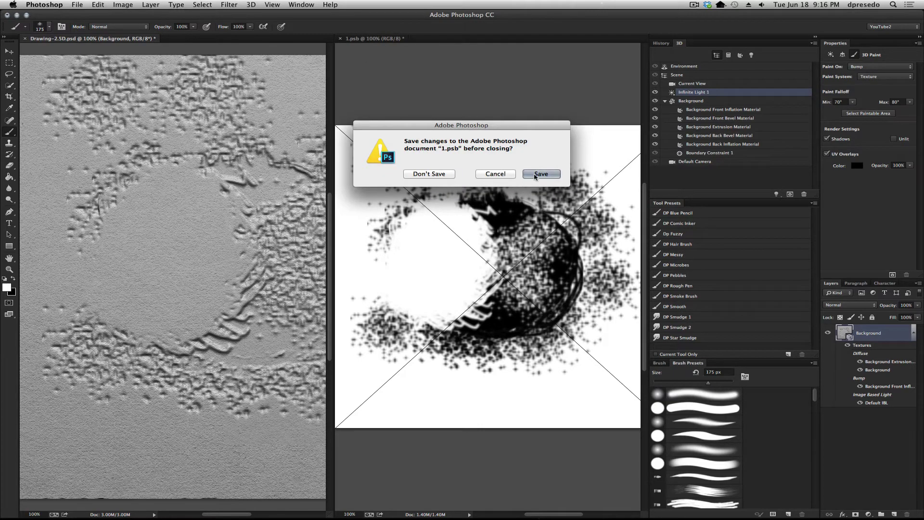
{"action": "left_click", "coordinate": [536, 175]}
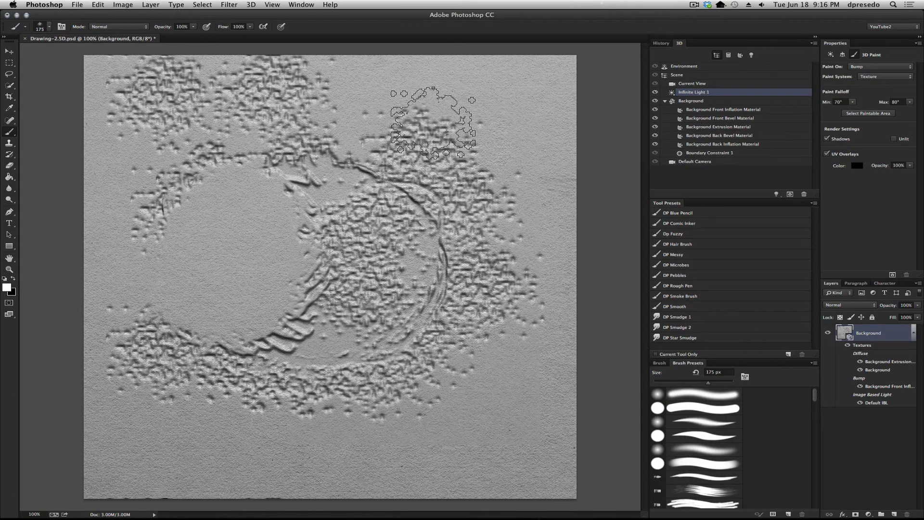
- With the Move tool, swing the infinite light from upper left round to rake from the right
{"action": "left_click", "coordinate": [9, 51]}
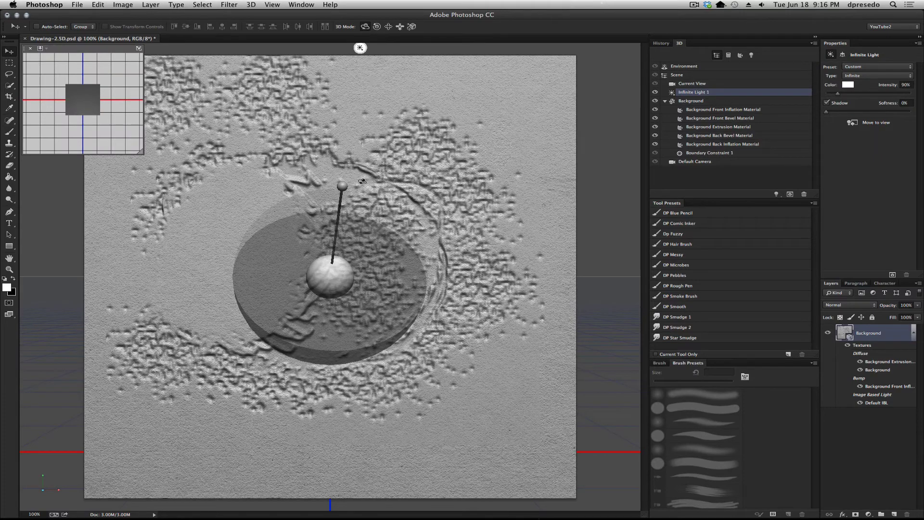
{"action": "left_click_drag", "start_coordinate": [343, 184], "coordinate": [319, 207]}
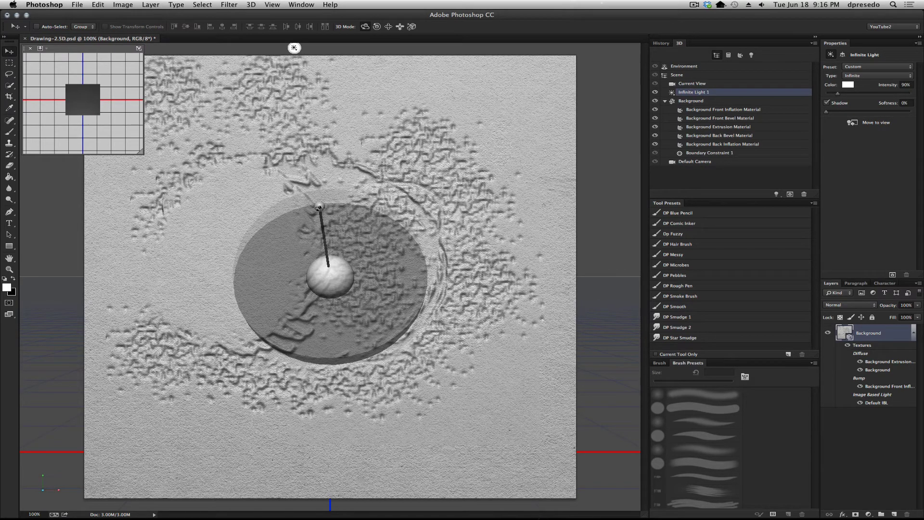
{"action": "left_click_drag", "start_coordinate": [318, 207], "coordinate": [443, 279]}
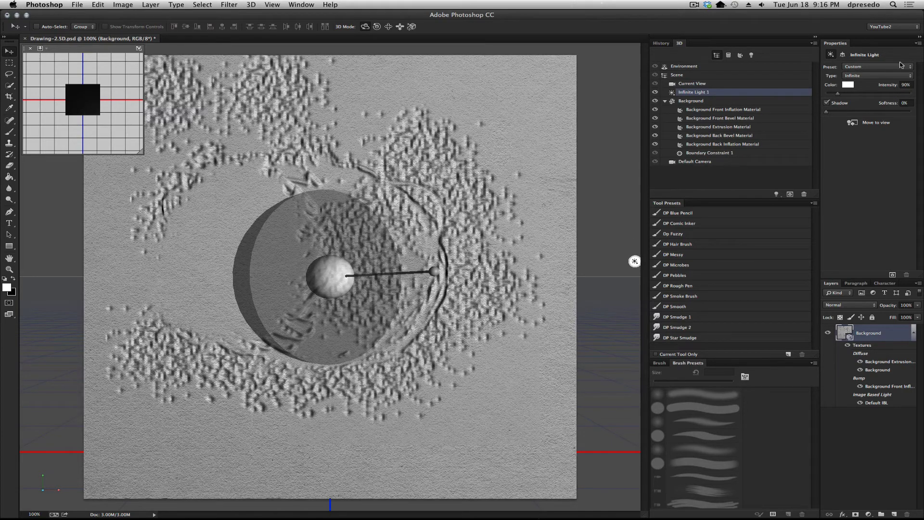
- Return to the Brush tool with Paint On set to Diffuse instead of Bump
{"action": "left_click", "coordinate": [12, 132]}
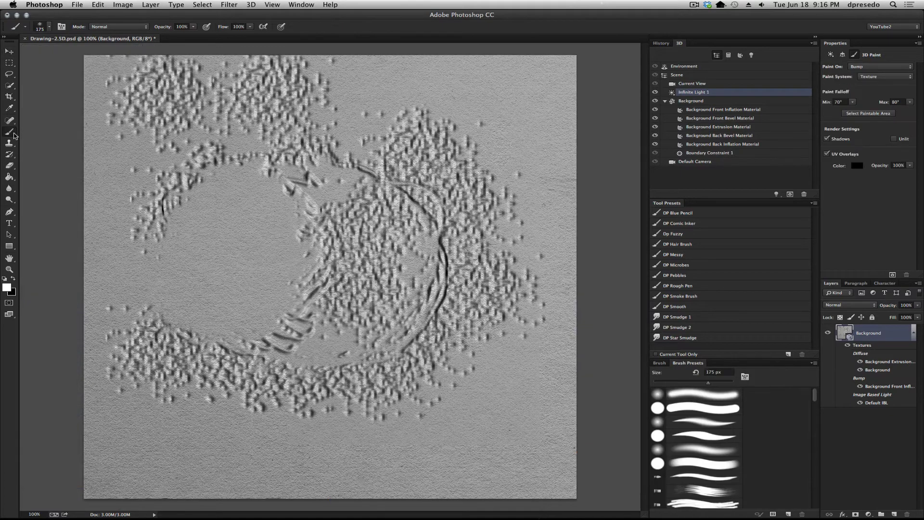
{"action": "left_click", "coordinate": [865, 64]}
{"action": "left_click", "coordinate": [866, 59]}
- Set the foreground to dark red #b82828 and scribble it over the relief's centre
{"action": "left_click", "coordinate": [9, 289]}
{"action": "left_click", "coordinate": [406, 226]}
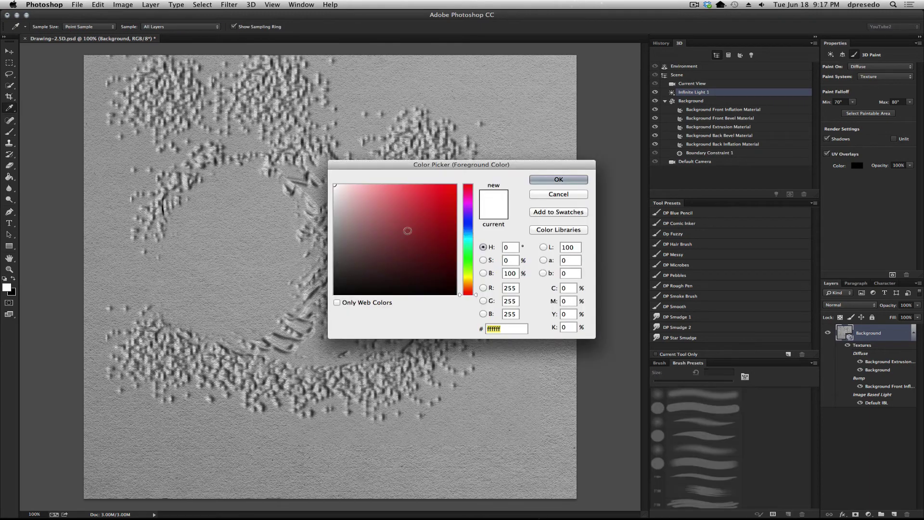
{"action": "left_click", "coordinate": [430, 215]}
{"action": "left_click", "coordinate": [559, 179]}
{"action": "key", "text": "b"}
{"action": "mouse_move", "coordinate": [366, 139]}
{"action": "left_mouse_down"}
{"action": "mouse_move", "coordinate": [443, 250]}
{"action": "mouse_move", "coordinate": [298, 308]}
{"action": "mouse_move", "coordinate": [472, 309]}
{"action": "left_mouse_up"}
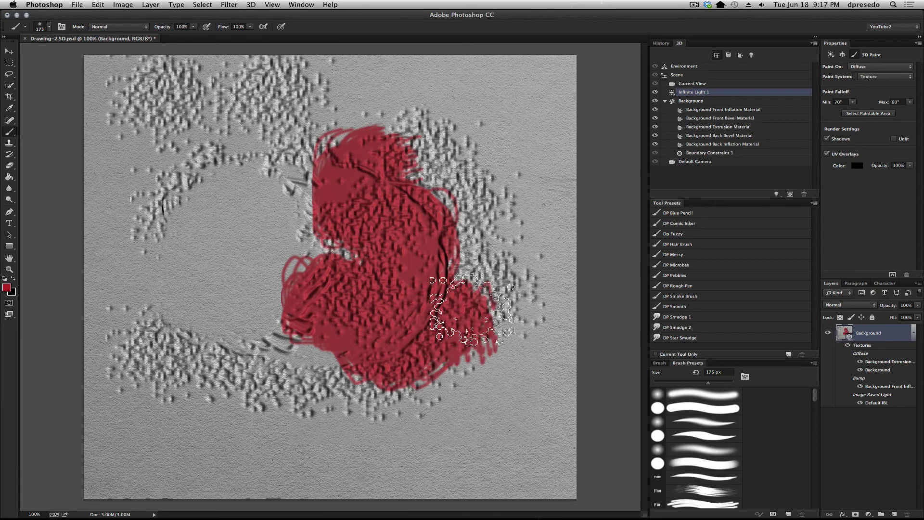